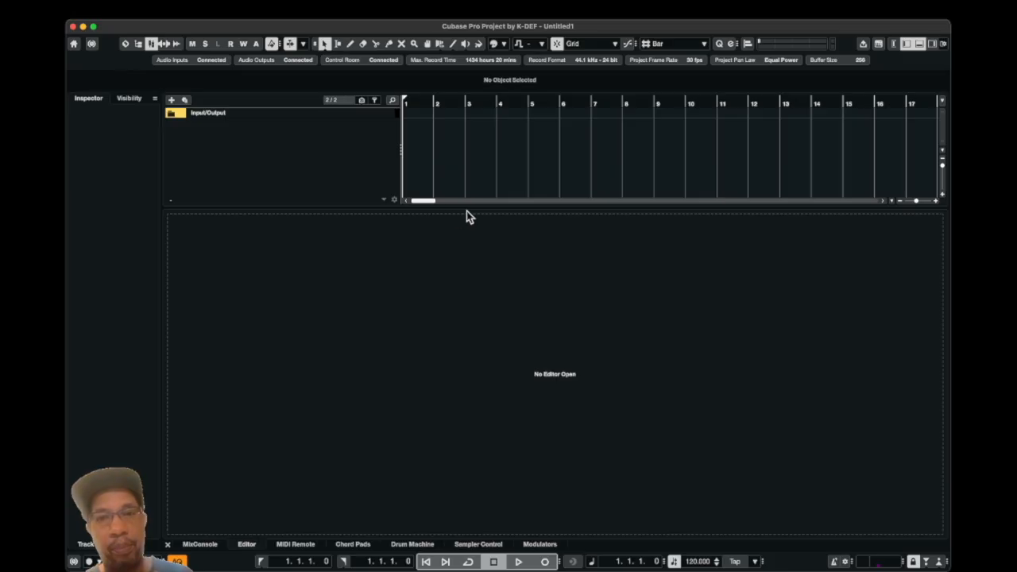
- Import the "02 A Threat To Society" FLAC file from the Desktop and audition it in the project
{"action": "left_click", "coordinate": [134, 14]}
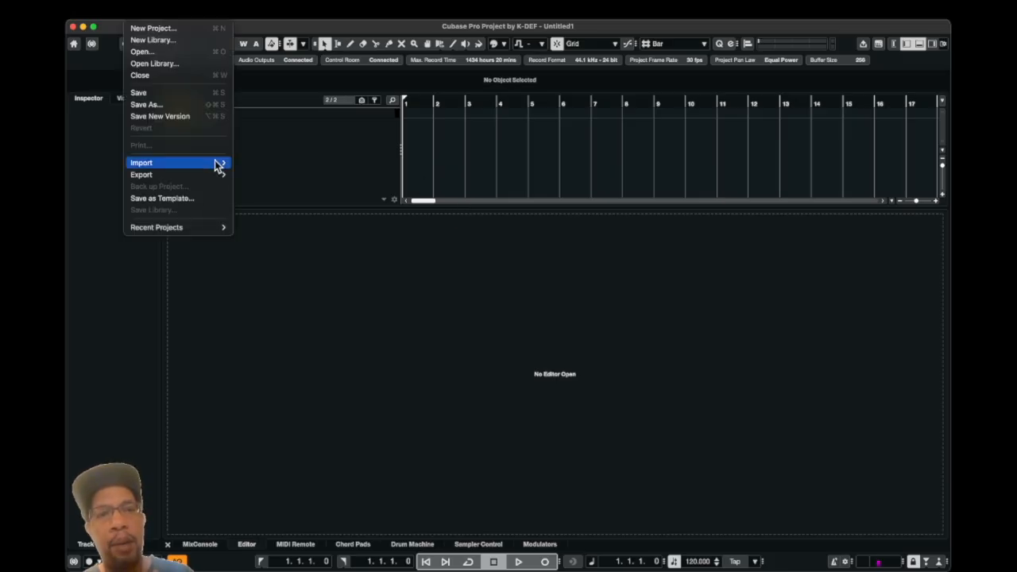
{"action": "mouse_move", "coordinate": [215, 162]}
{"action": "left_click", "coordinate": [270, 164]}
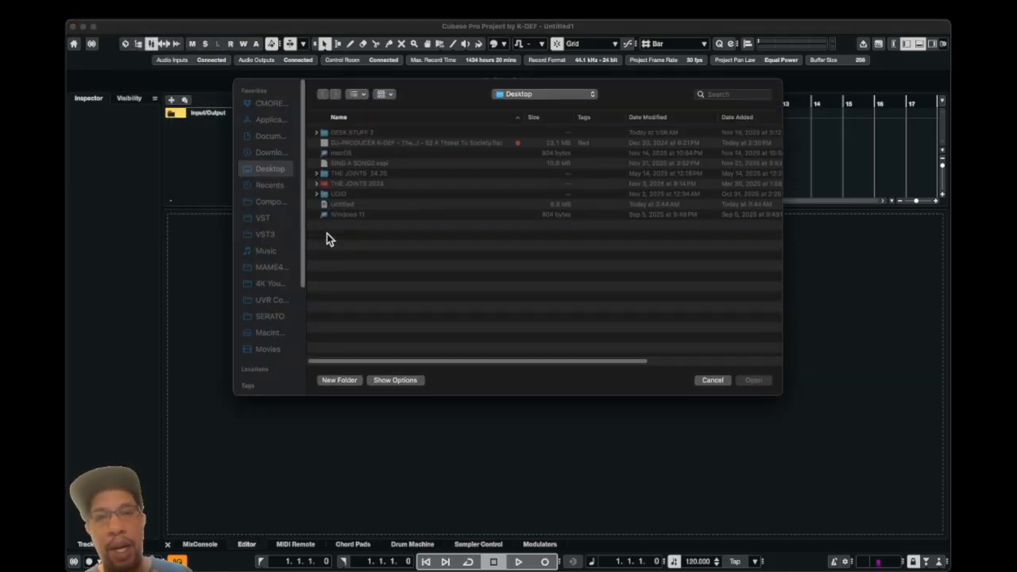
{"action": "left_click", "coordinate": [335, 143]}
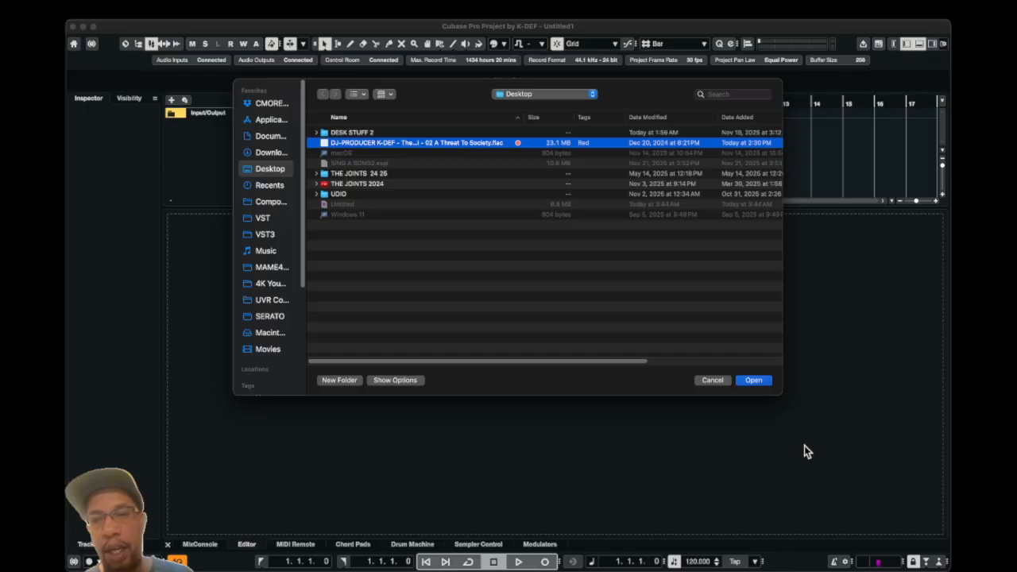
{"action": "left_click", "coordinate": [751, 382]}
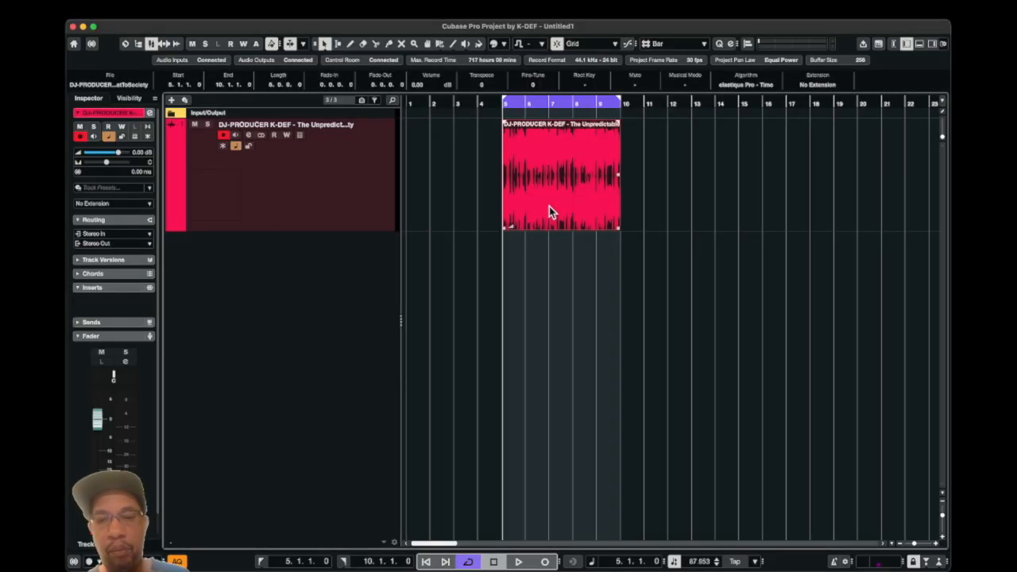
{"action": "key", "text": "space"}
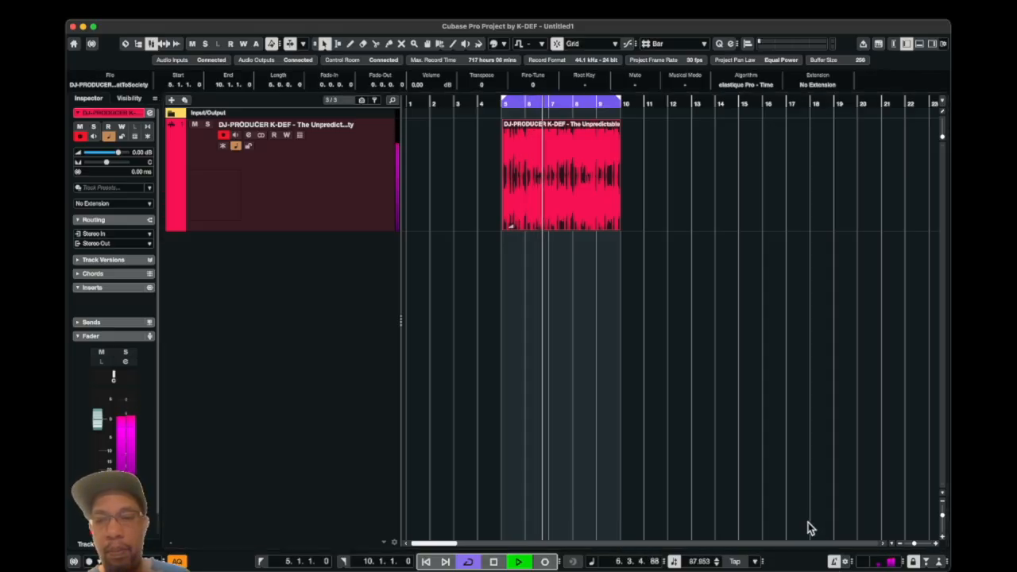
{"action": "key", "text": "space"}
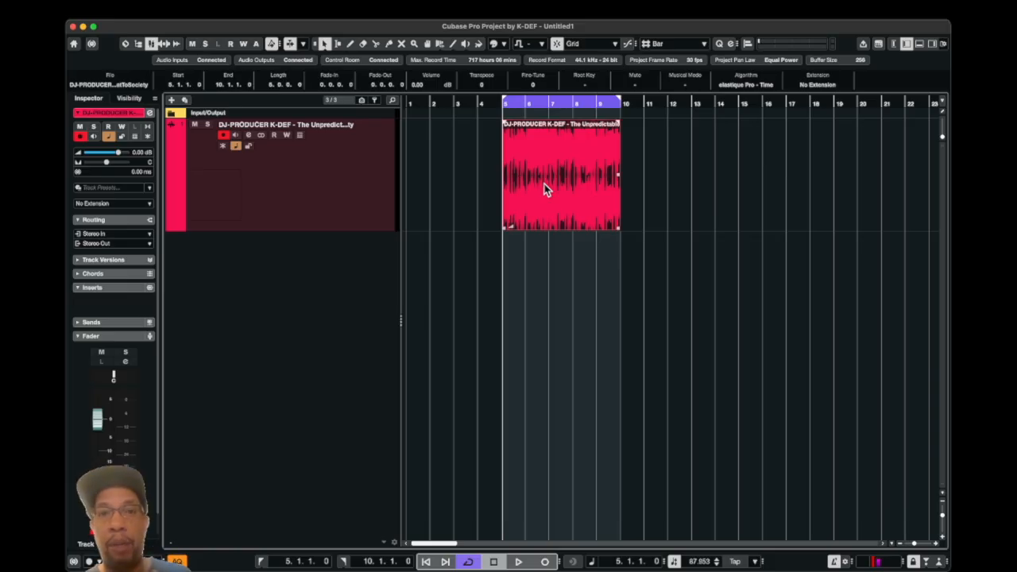
- Separate the imported audio event into Vocals, Drums, Bass and Other stems, muting the source event after separation
{"action": "left_click", "coordinate": [223, 12]}
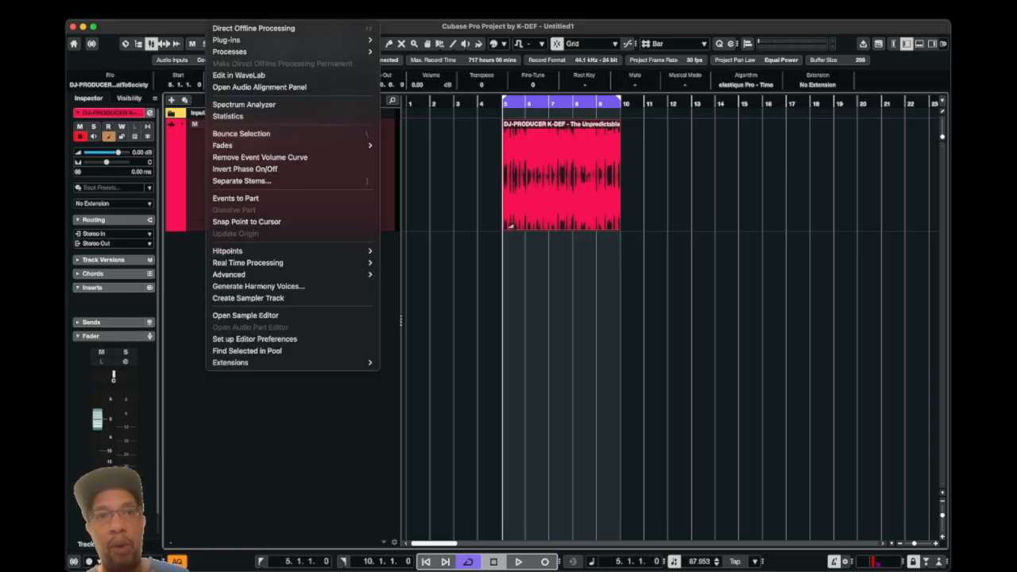
{"action": "left_click", "coordinate": [269, 183]}
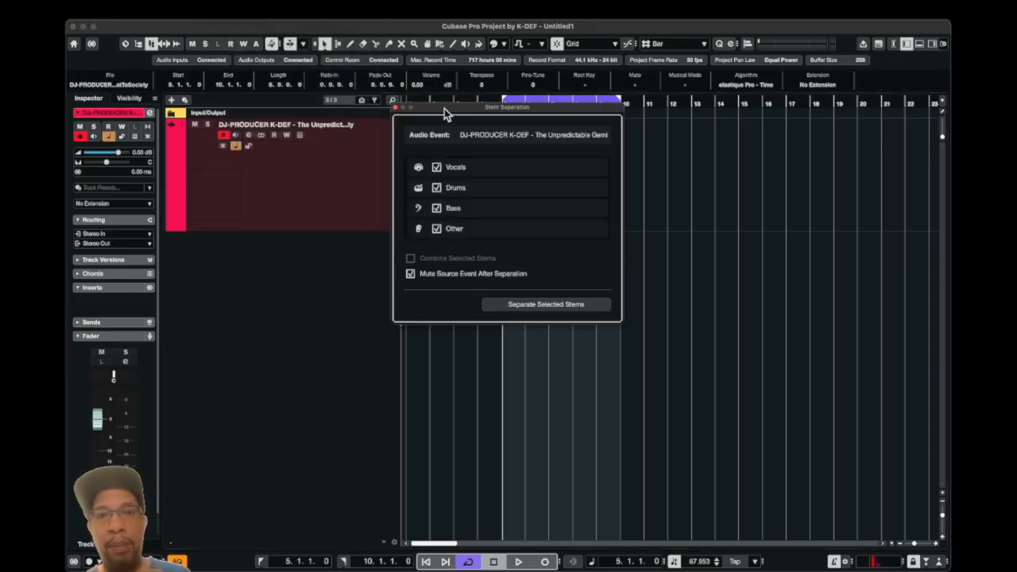
{"action": "left_click_drag", "start_coordinate": [445, 109], "coordinate": [681, 223]}
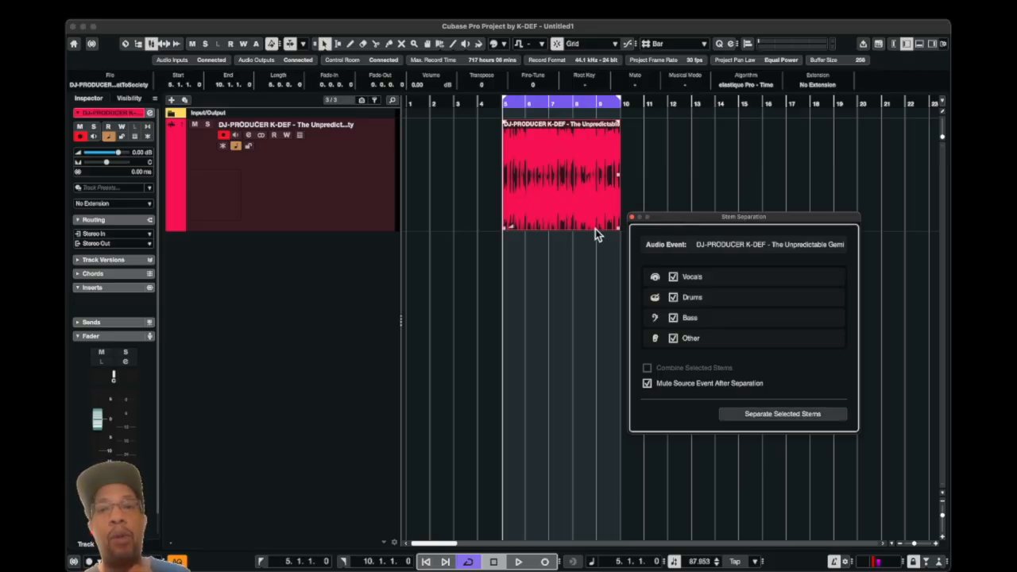
{"action": "left_click", "coordinate": [772, 414]}
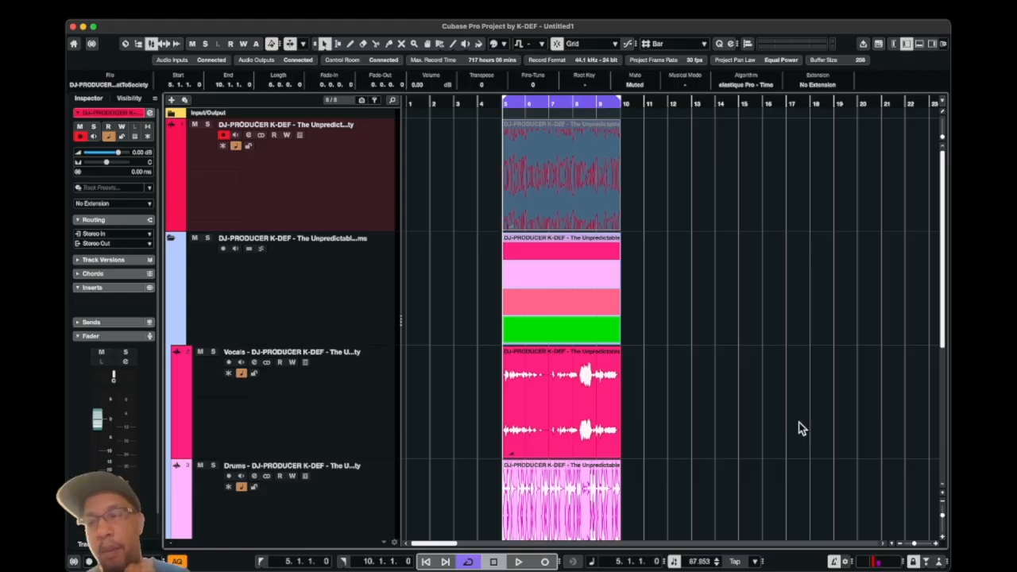
- Play the separated loop and audition the Vocals stem in solo
{"action": "left_click_drag", "start_coordinate": [943, 516], "coordinate": [942, 511]}
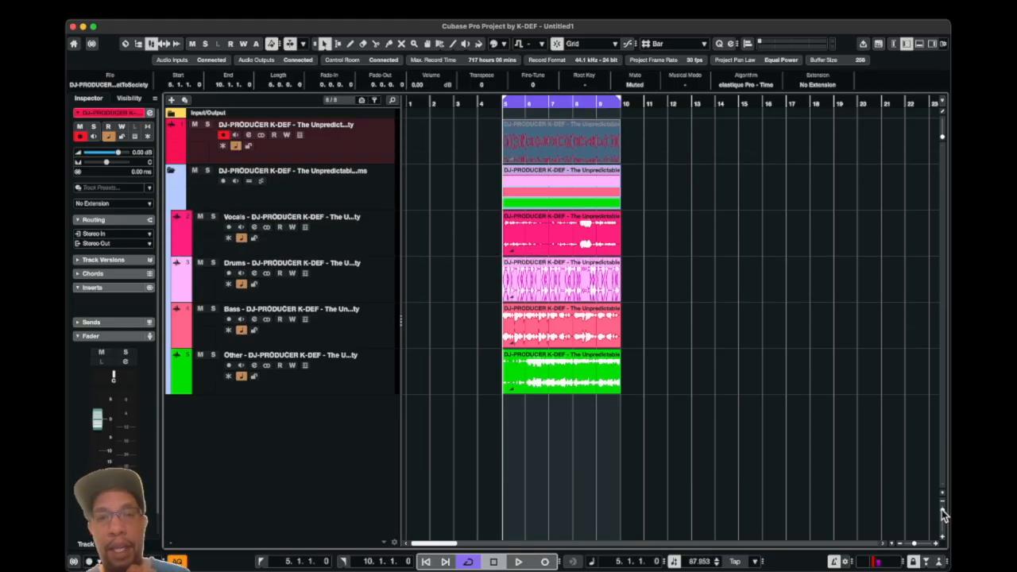
{"action": "key", "text": "space"}
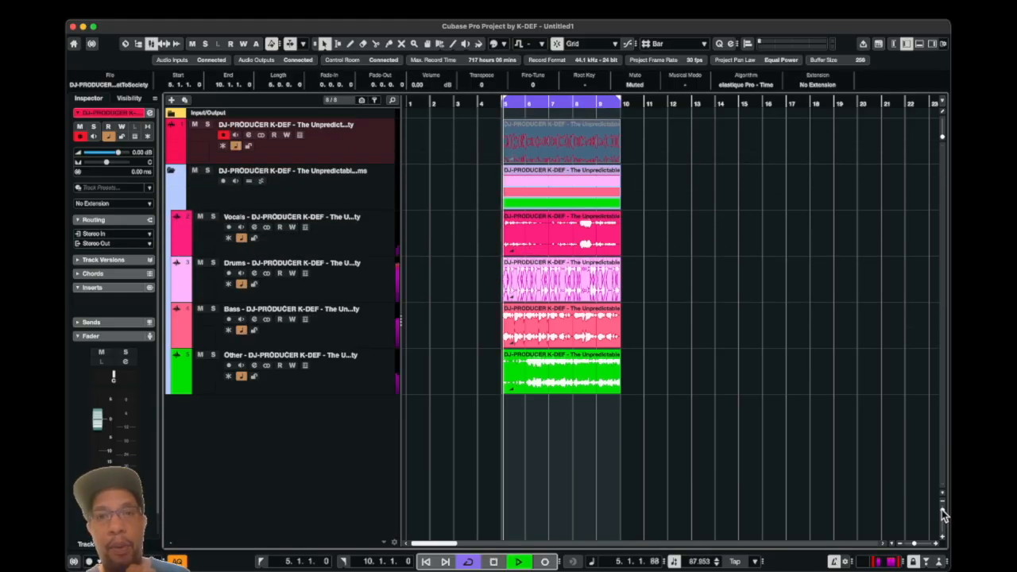
{"action": "left_click", "coordinate": [213, 217]}
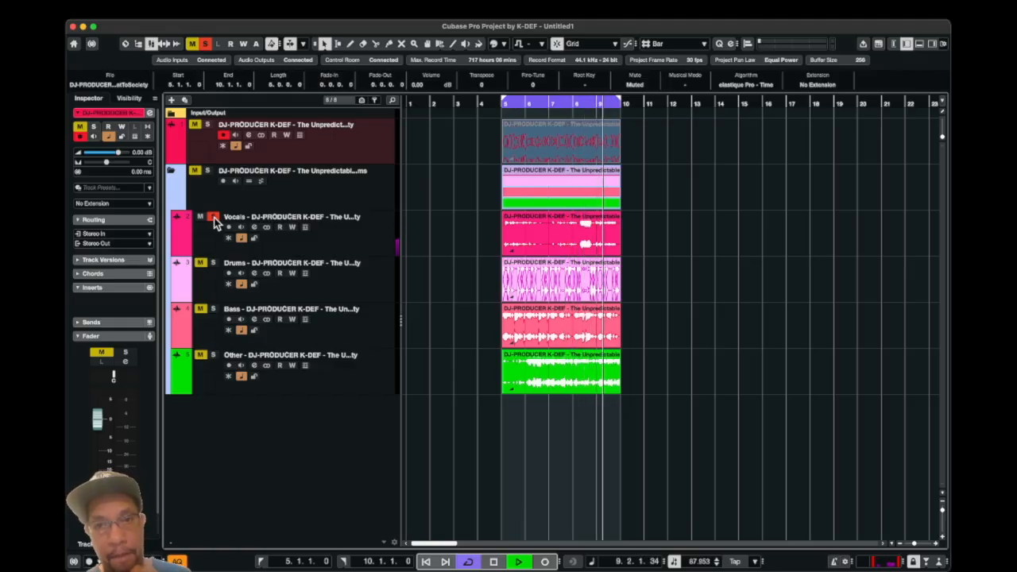
{"action": "key", "text": "space"}
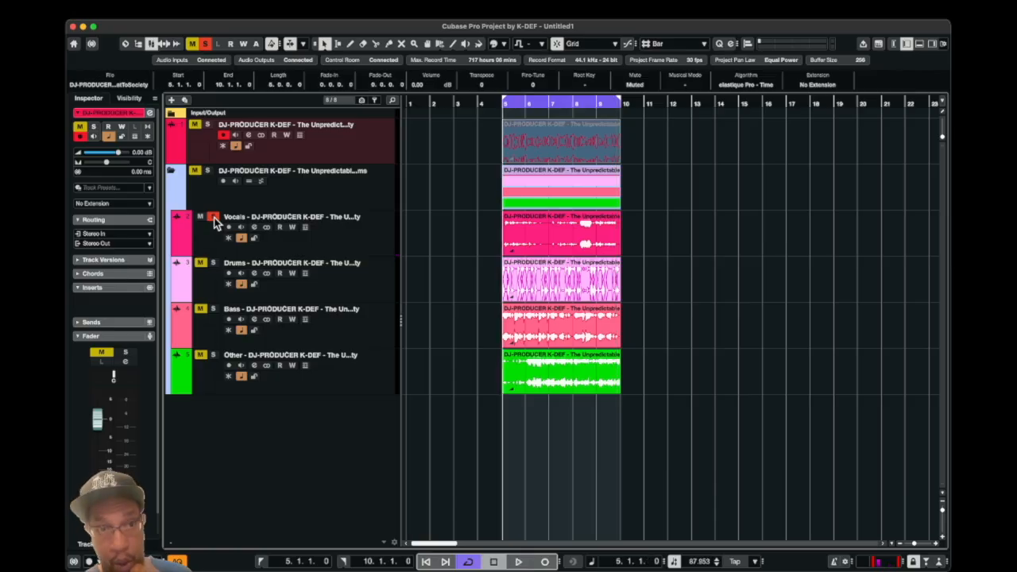
{"action": "left_click", "coordinate": [213, 218]}
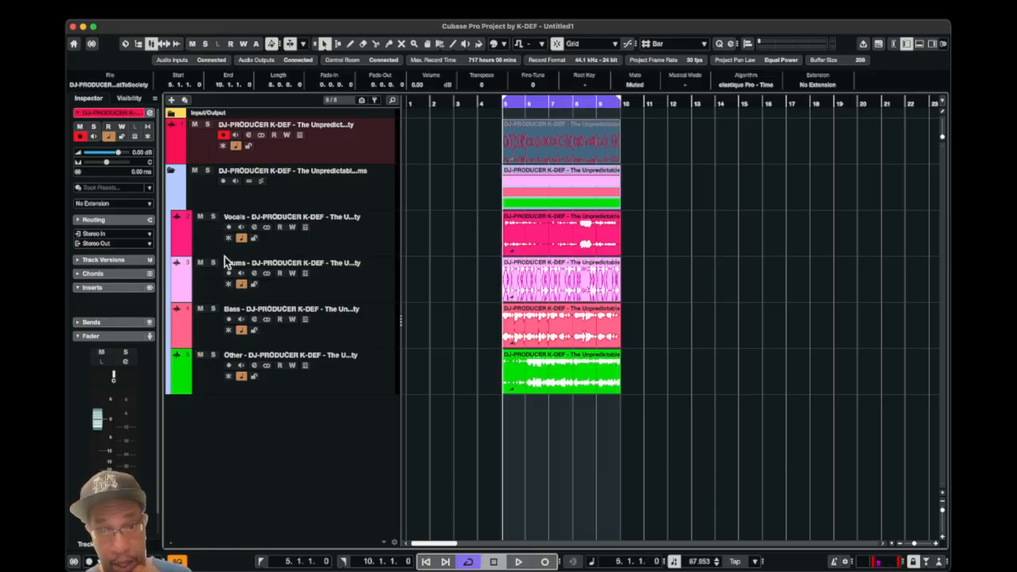
- Audition the Other, Bass and Drums stems one at a time in solo during playback
{"action": "left_click", "coordinate": [214, 356]}
{"action": "key", "text": "space"}
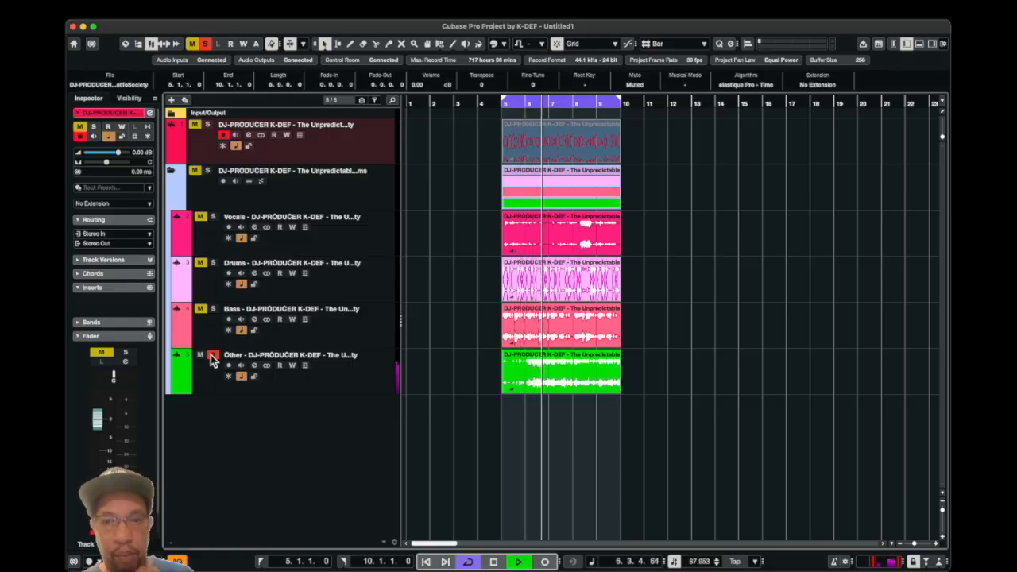
{"action": "left_click", "coordinate": [213, 355]}
{"action": "left_click", "coordinate": [213, 309]}
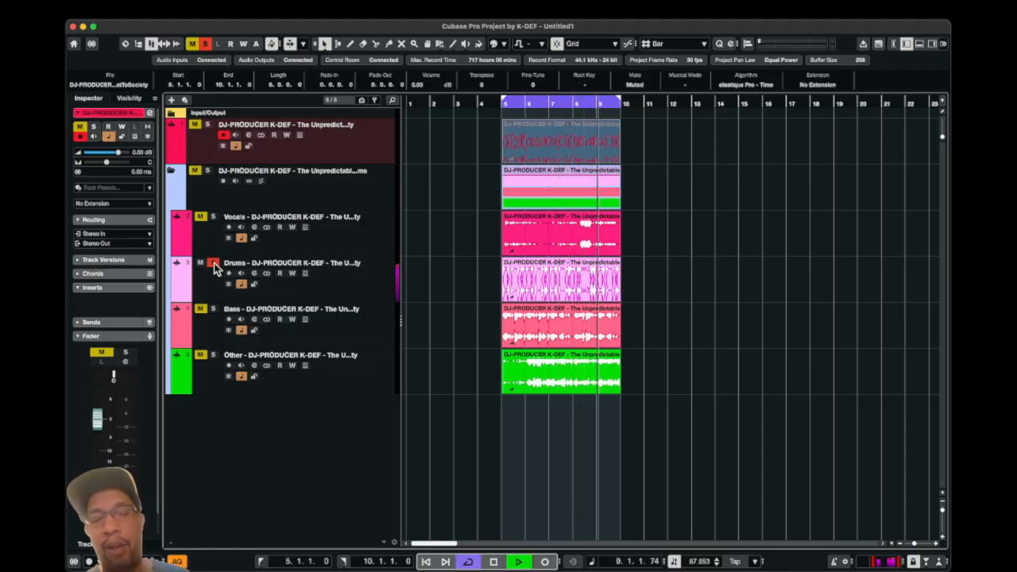
- Clear the solo on the Drums stem and undo the stem separation
{"action": "key", "text": "space"}
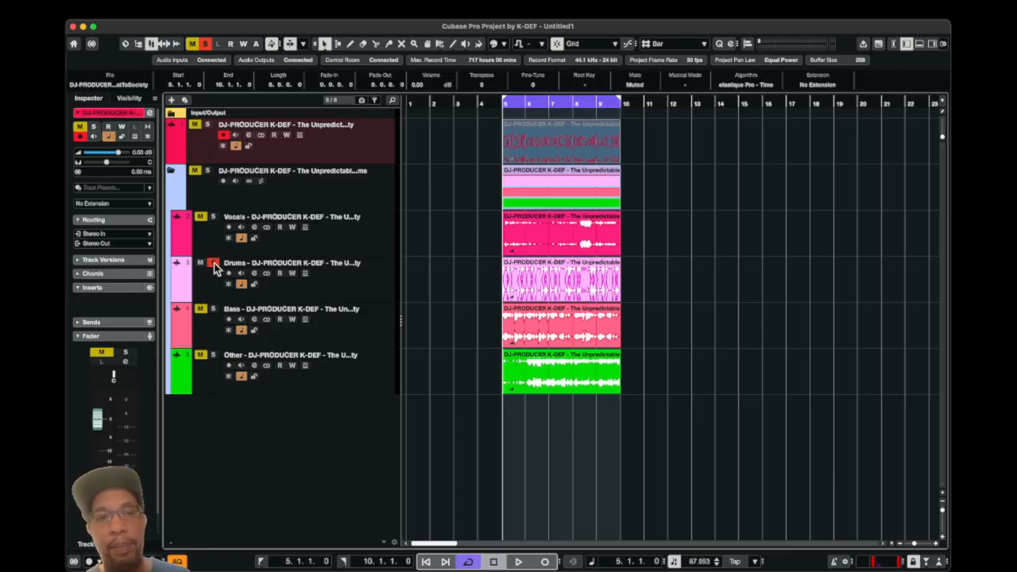
{"action": "left_click", "coordinate": [213, 263]}
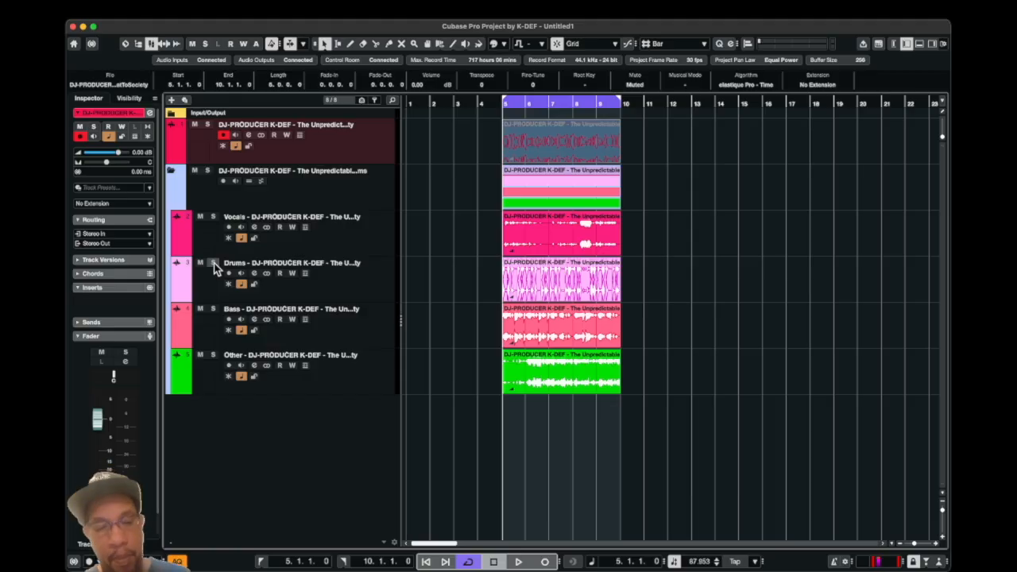
{"action": "key", "text": "super+z"}
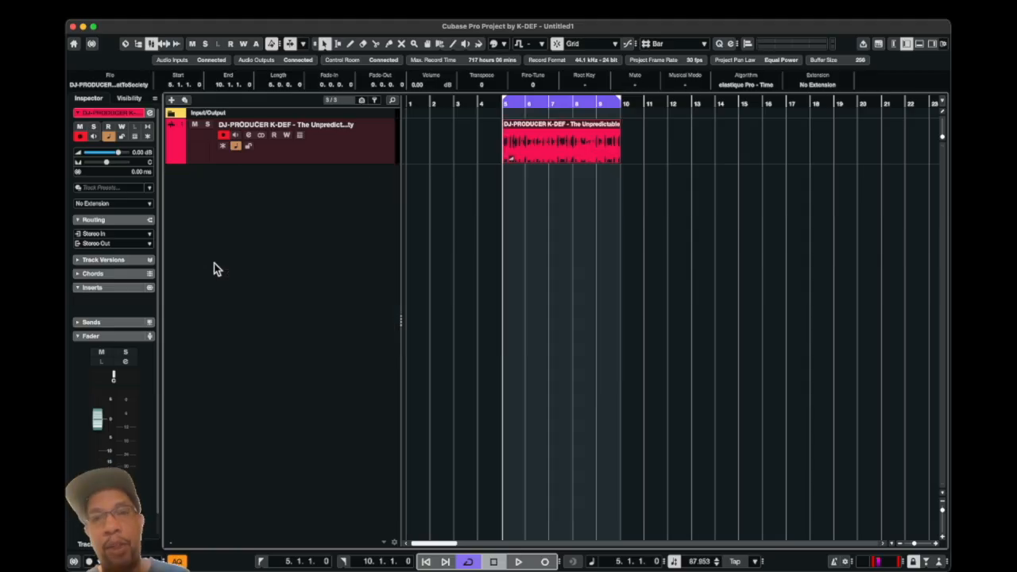
- Apply the SpectraLayers extension to the imported audio event
{"action": "right_click", "coordinate": [551, 141]}
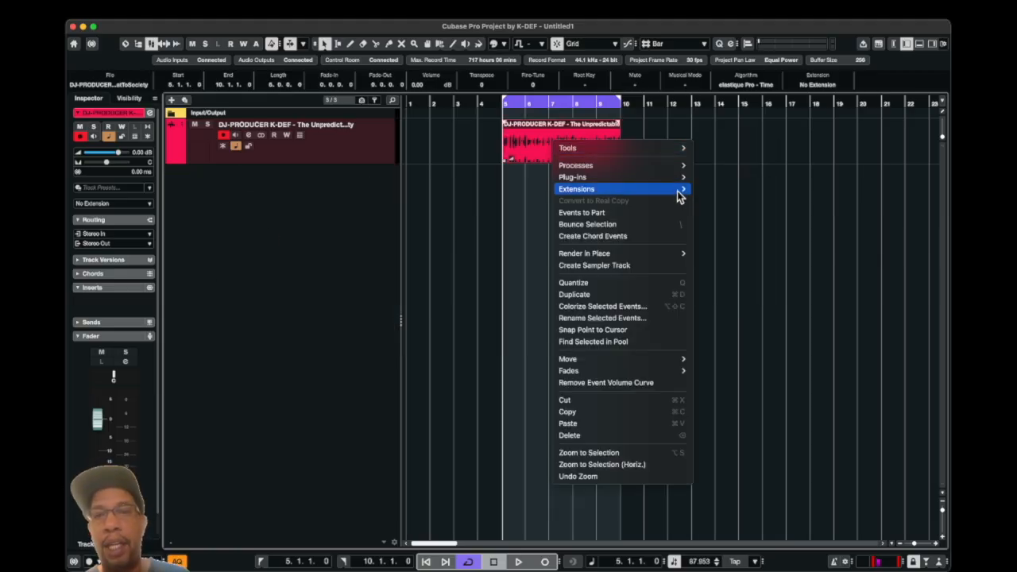
{"action": "mouse_move", "coordinate": [680, 196]}
{"action": "left_click", "coordinate": [728, 242]}
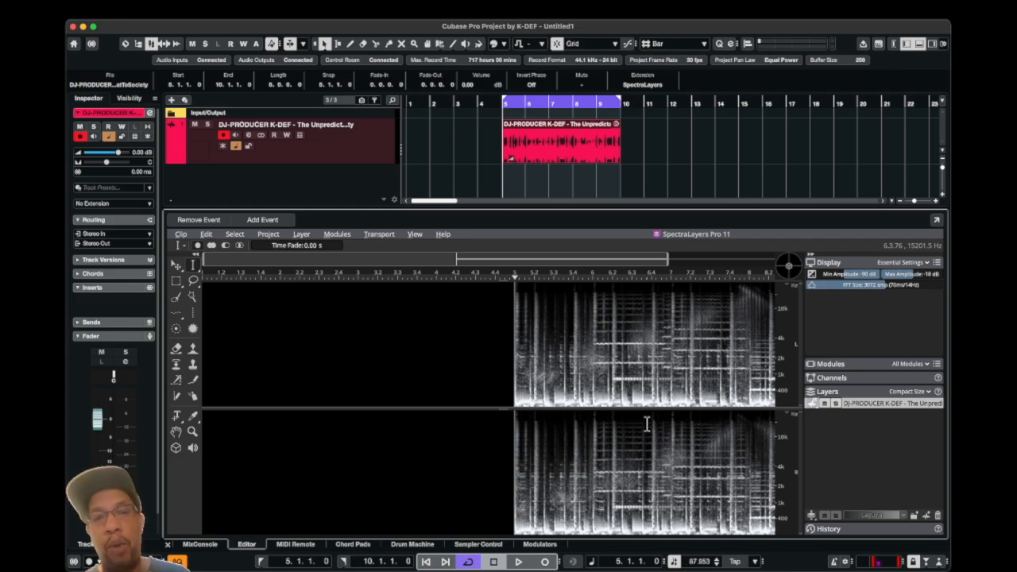
- Unmix the song into Drums, Guitar, Sax & Brass, Bass and Other layers at Extreme quality
{"action": "left_click", "coordinate": [337, 234]}
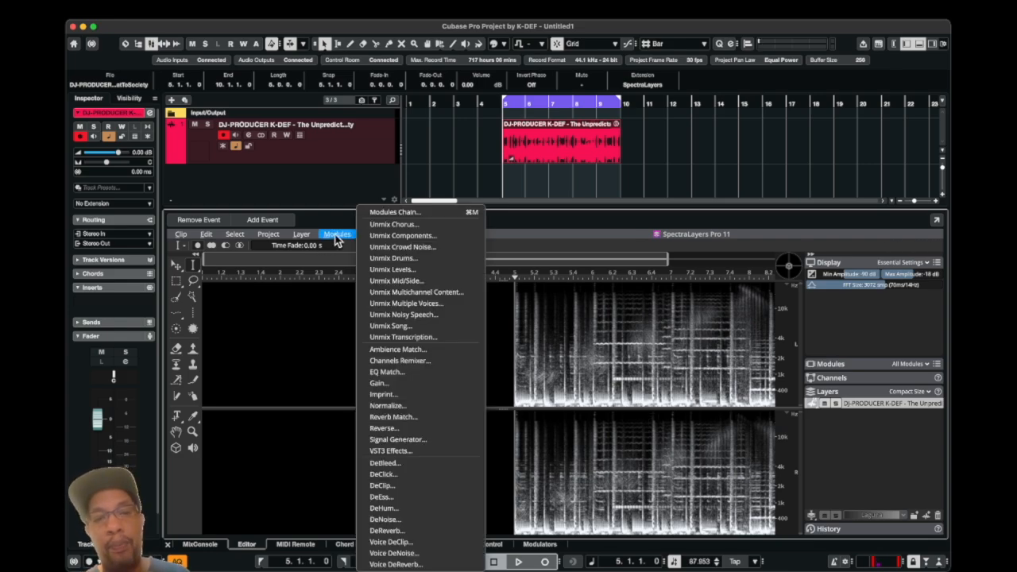
{"action": "left_click", "coordinate": [407, 328]}
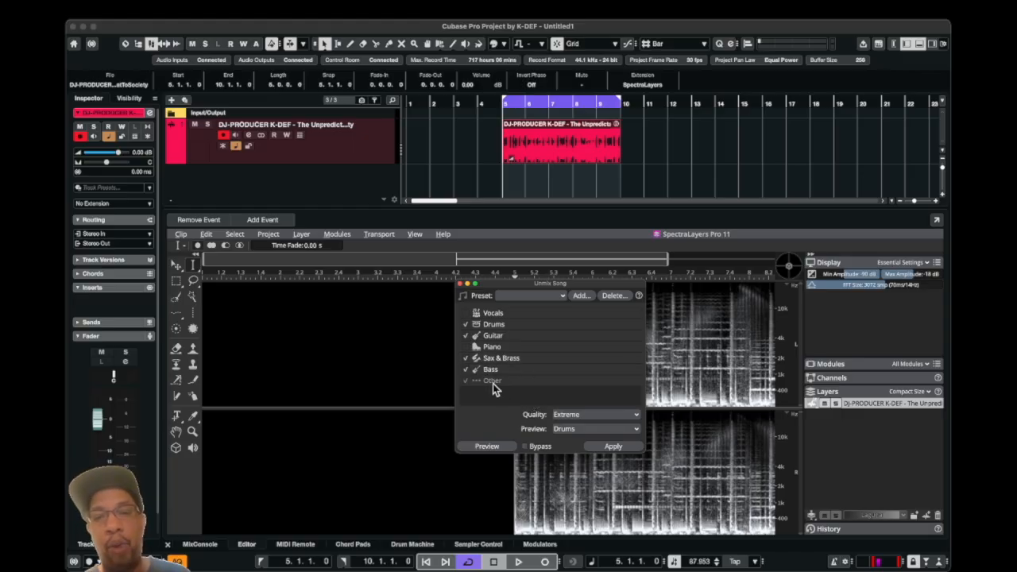
{"action": "left_click", "coordinate": [610, 448]}
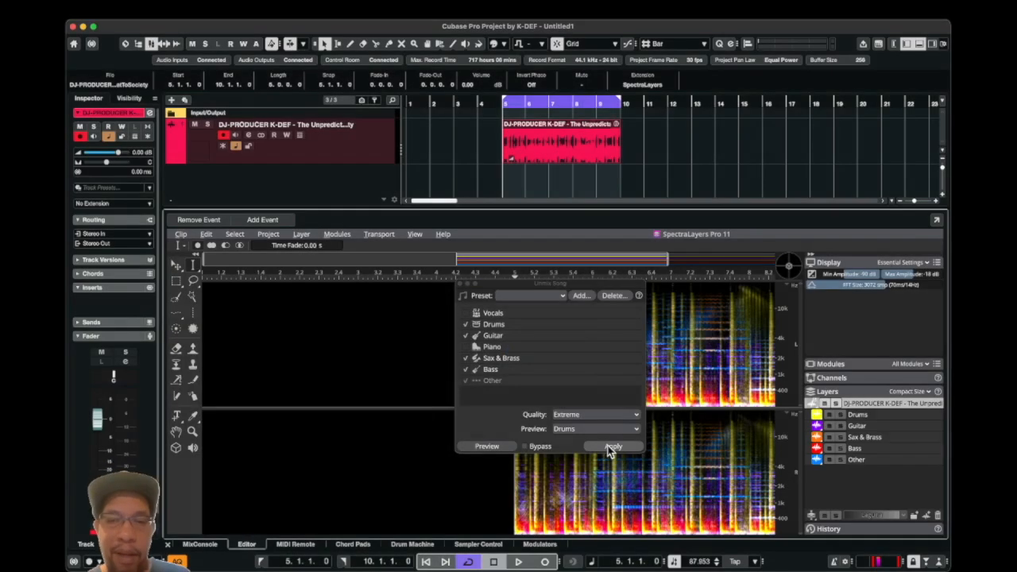
{"action": "left_click", "coordinate": [460, 283]}
- Place all five unmixed layers, from Drums to Other, on different project tracks at bar 5 and close the editor
{"action": "left_click", "coordinate": [877, 458]}
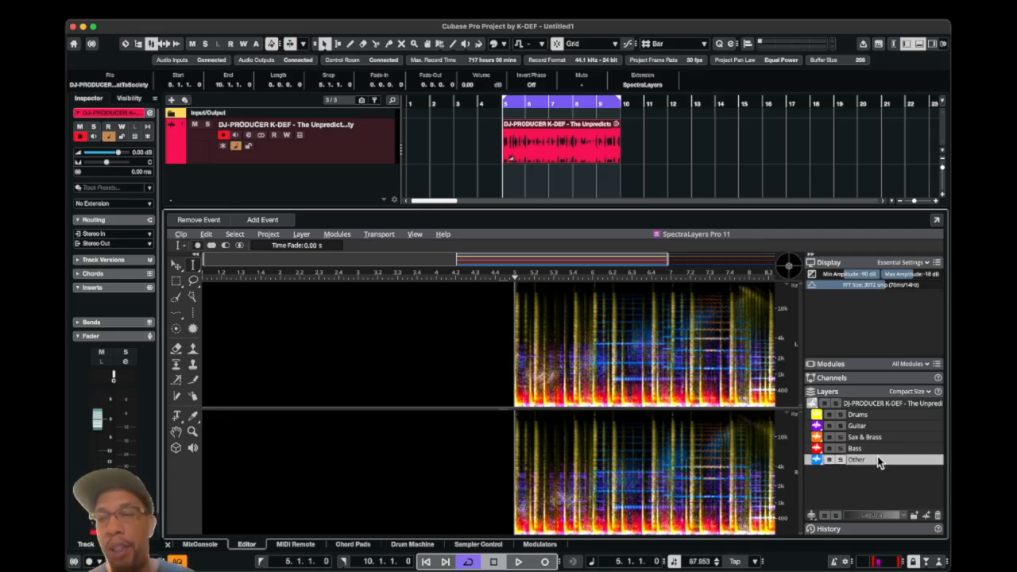
{"action": "left_click", "coordinate": [878, 414], "text": "shift"}
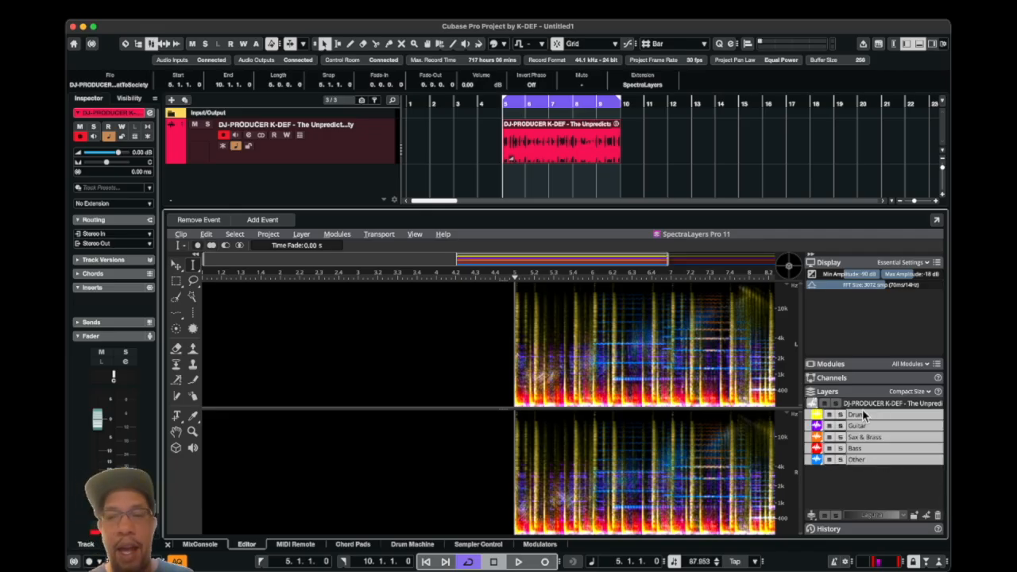
{"action": "left_click_drag", "start_coordinate": [858, 411], "coordinate": [502, 176]}
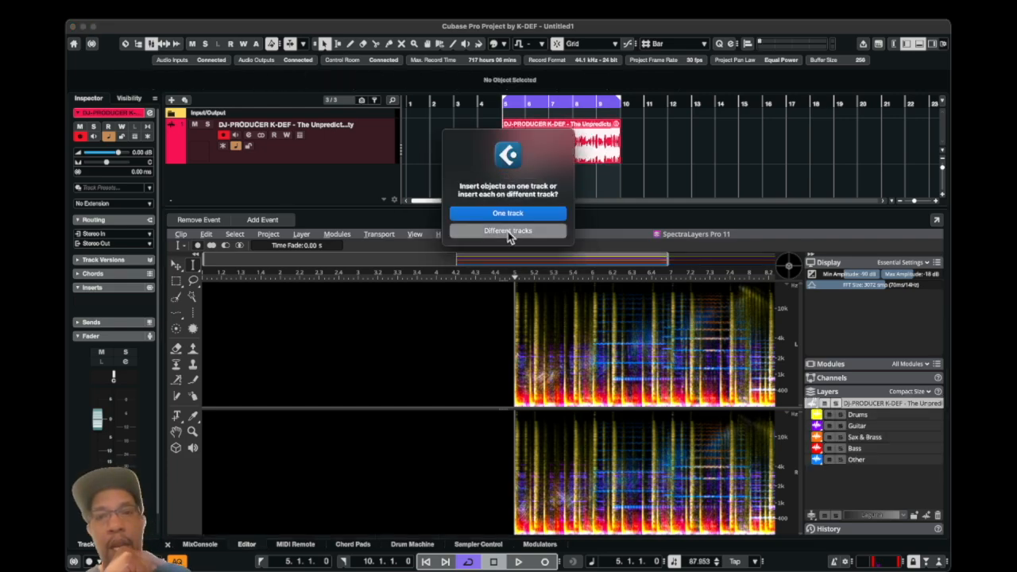
{"action": "left_click", "coordinate": [507, 231]}
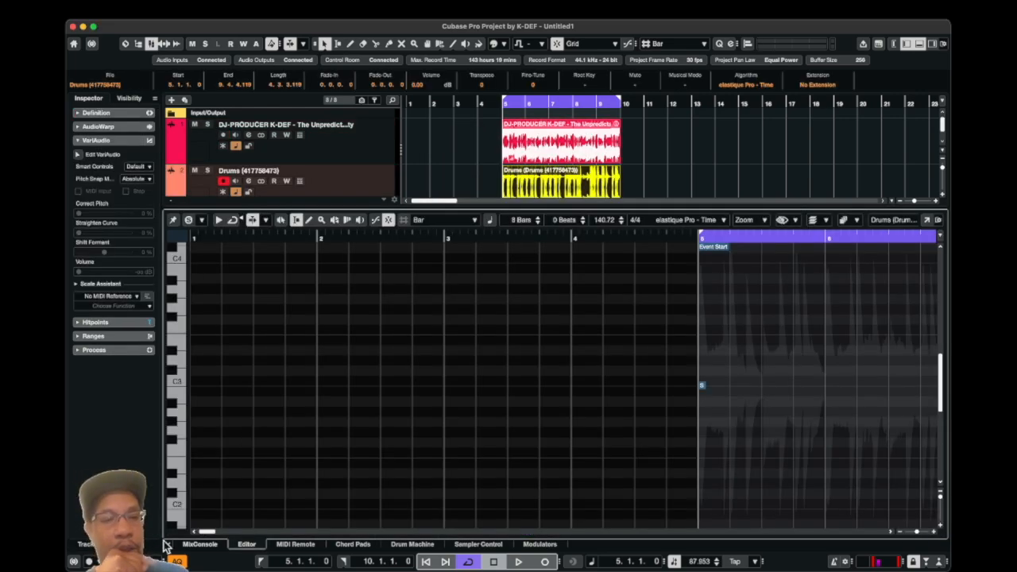
{"action": "left_click", "coordinate": [167, 545]}
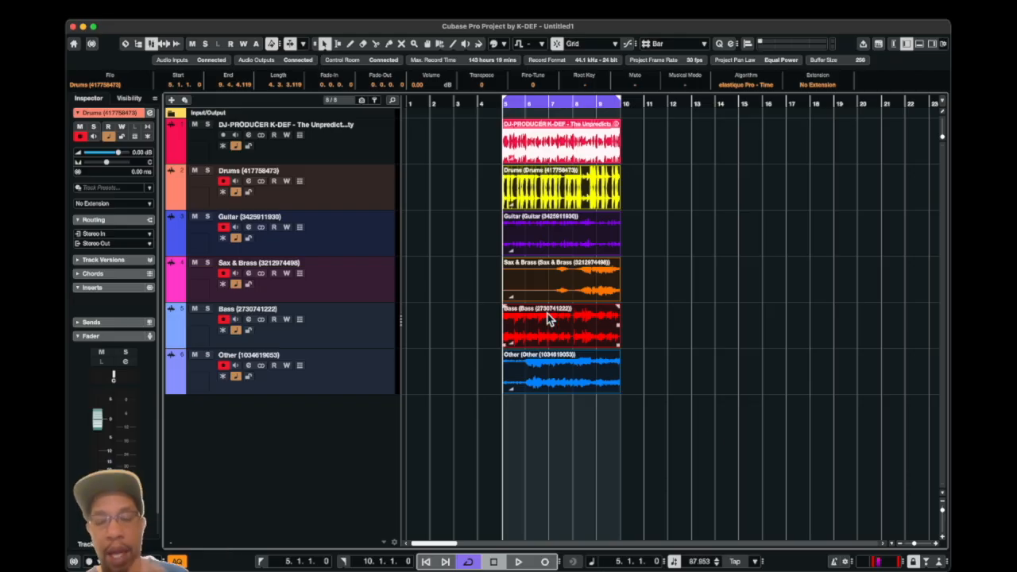
- Play the loop and audition the new Drums and Guitar tracks in solo, one after the other
{"action": "key", "text": "h"}
{"action": "key", "text": "h"}
{"action": "key", "text": "h"}
{"action": "key", "text": "h"}
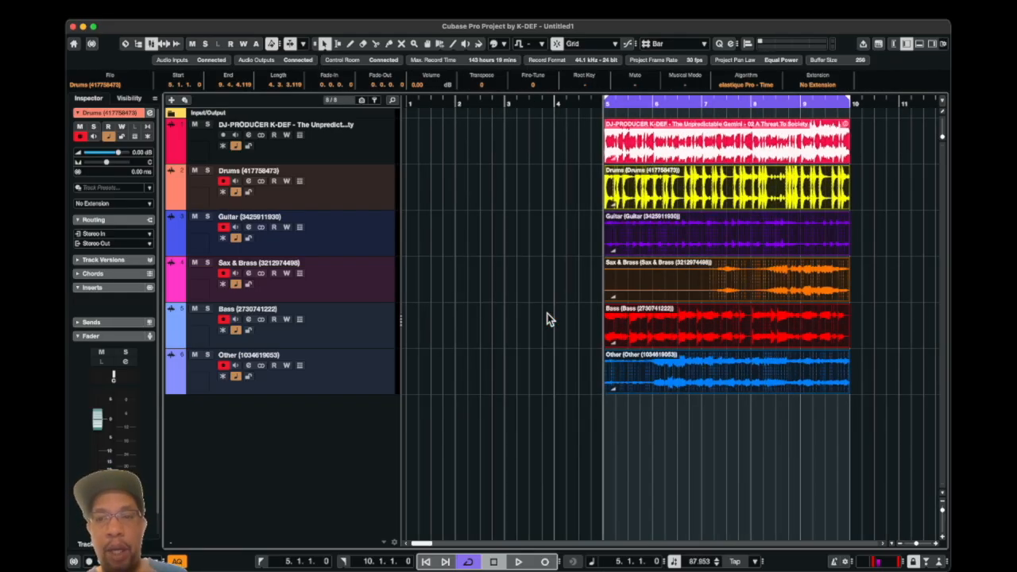
{"action": "scroll", "coordinate": [714, 432], "scroll_direction": "right", "scroll_amount": 3}
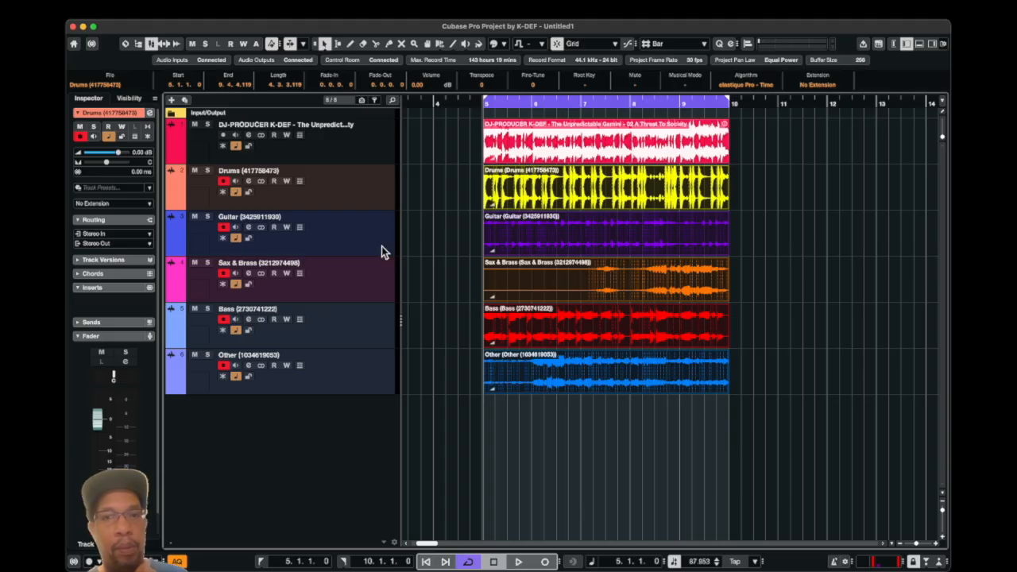
{"action": "key", "text": "space"}
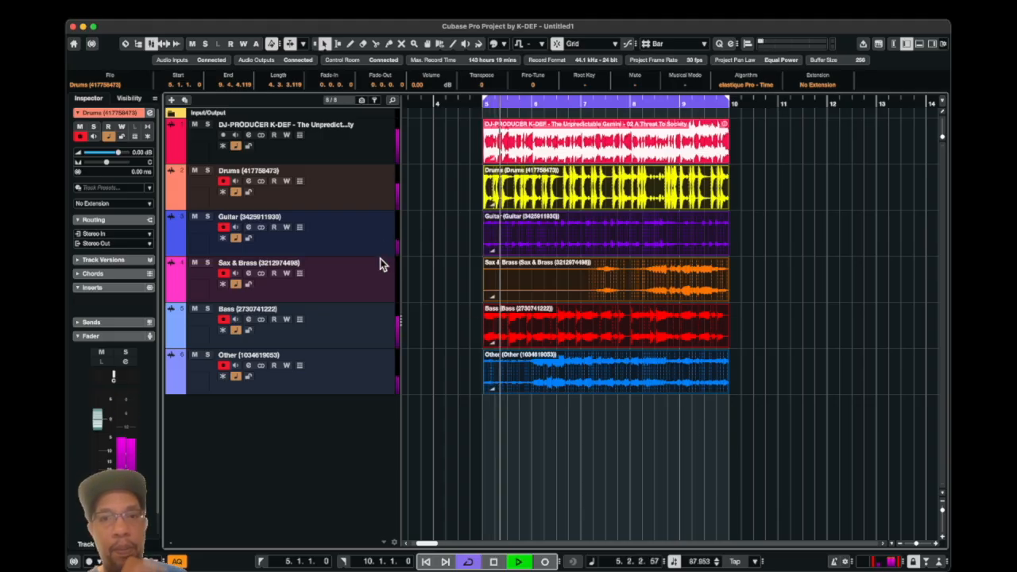
{"action": "left_click", "coordinate": [206, 174]}
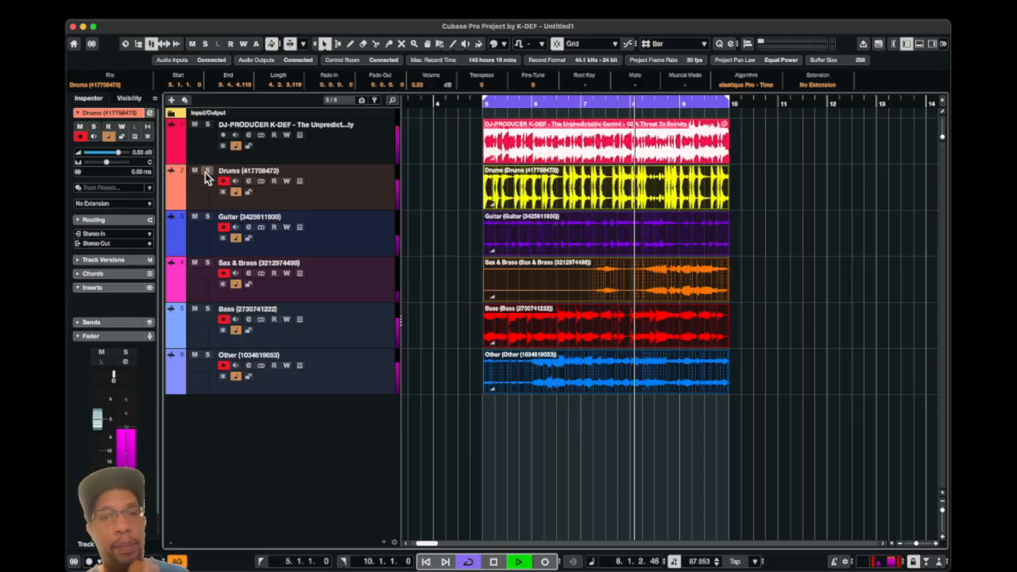
{"action": "left_click", "coordinate": [207, 218]}
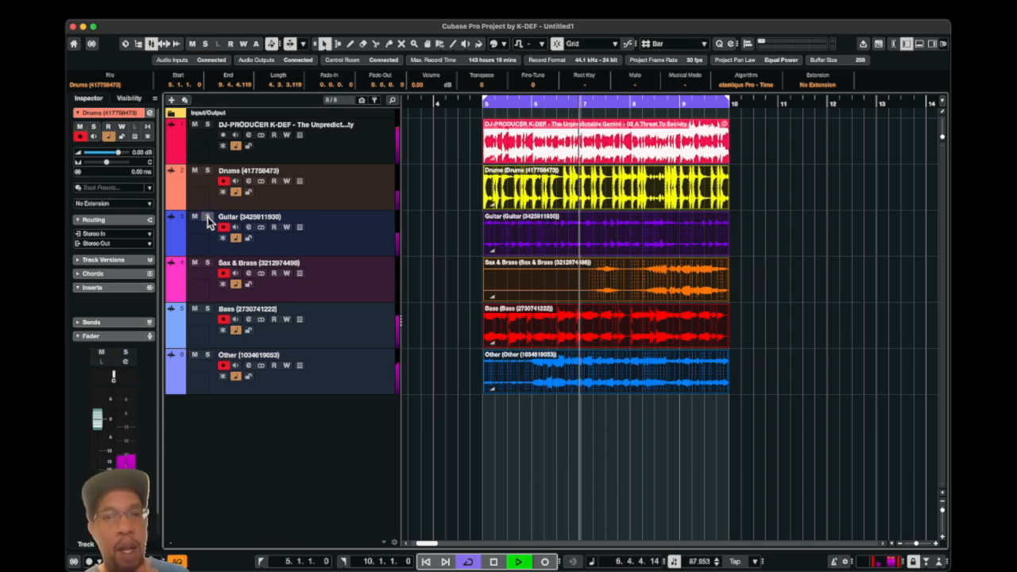
- Audition the Sax & Brass, Bass and Other tracks in solo, one after the other, clear the solos and stop playback
{"action": "left_click", "coordinate": [207, 217]}
{"action": "left_click", "coordinate": [207, 263]}
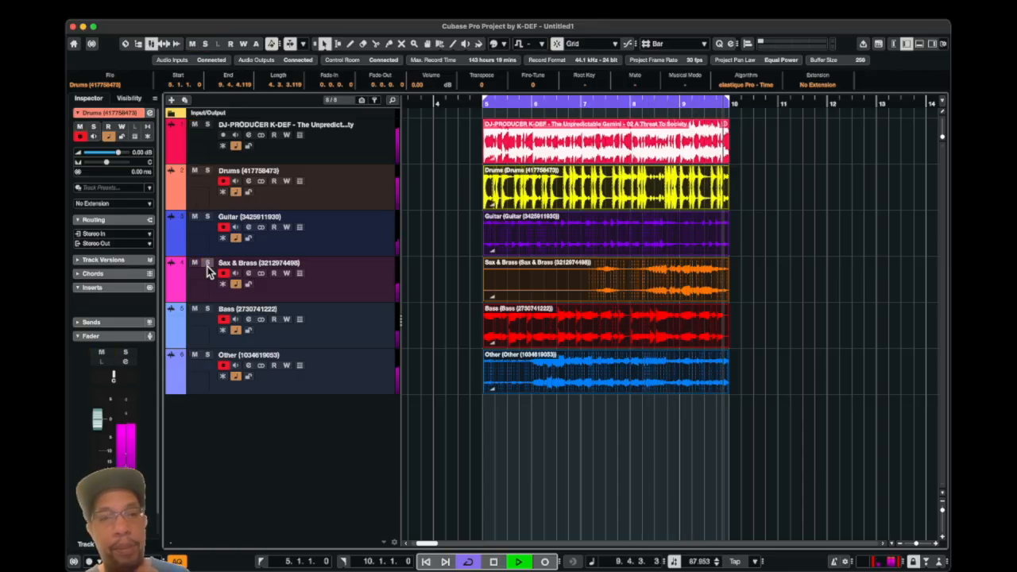
{"action": "left_click", "coordinate": [207, 263]}
{"action": "left_click", "coordinate": [207, 309]}
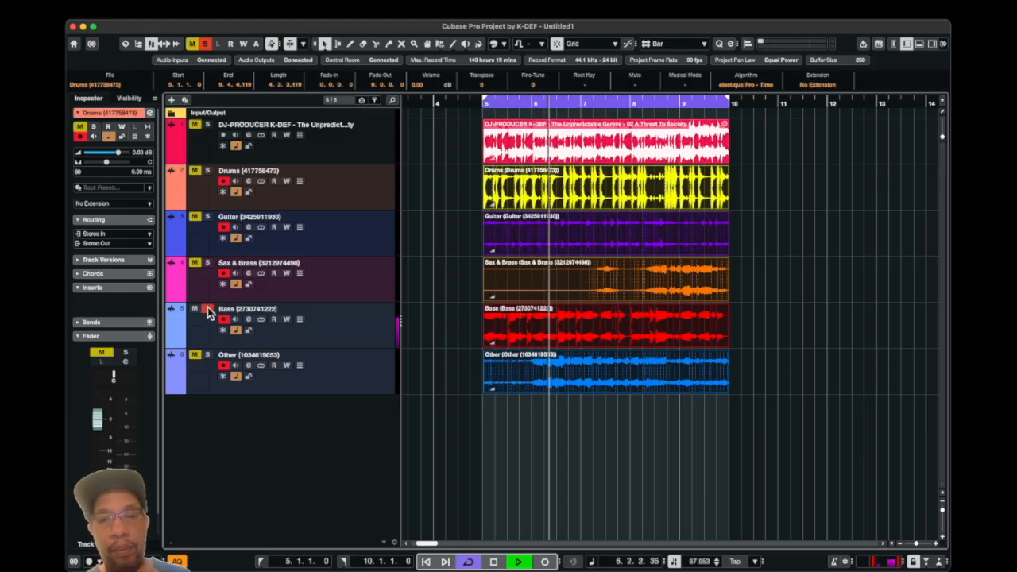
{"action": "left_click", "coordinate": [207, 309]}
{"action": "left_click", "coordinate": [207, 355]}
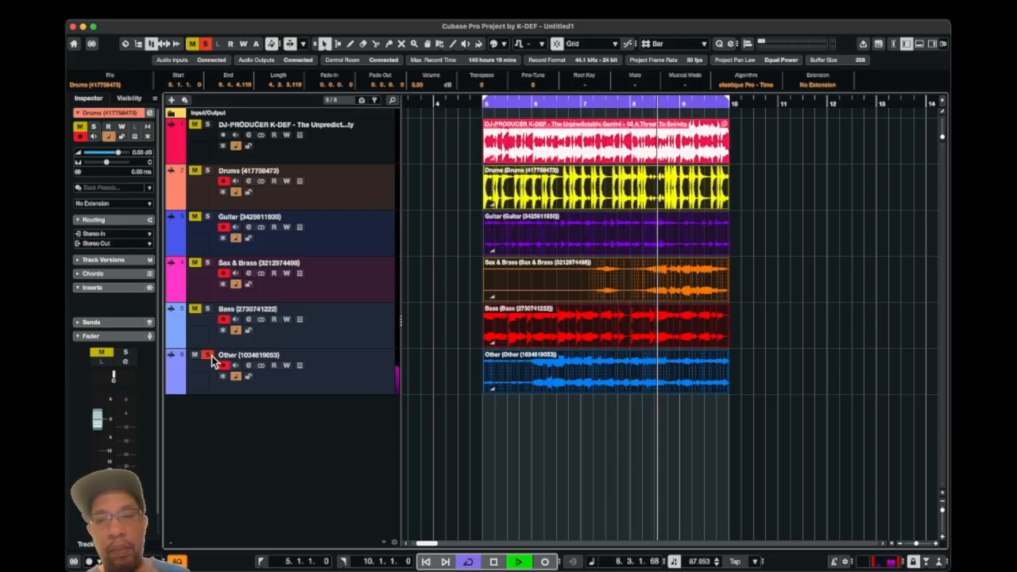
{"action": "left_click", "coordinate": [206, 356]}
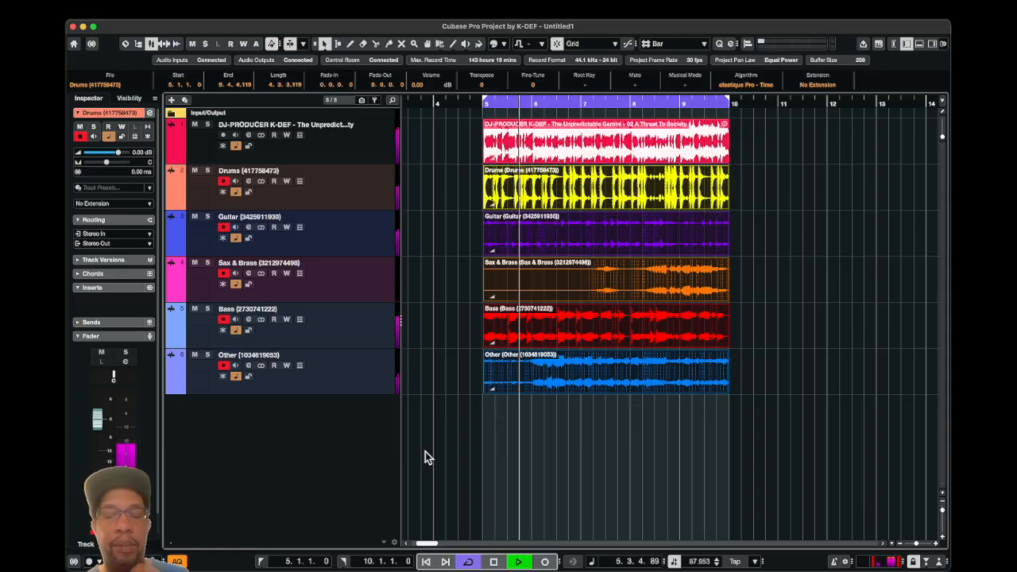
{"action": "key", "text": "space"}
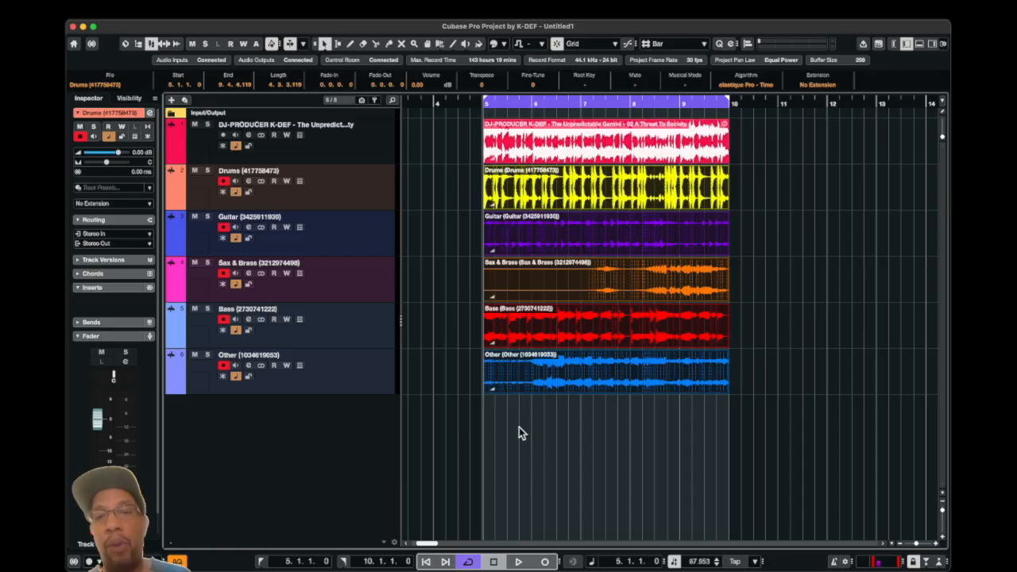
- Undo the drop of the unmixed layers into the project
{"action": "left_click", "coordinate": [160, 17]}
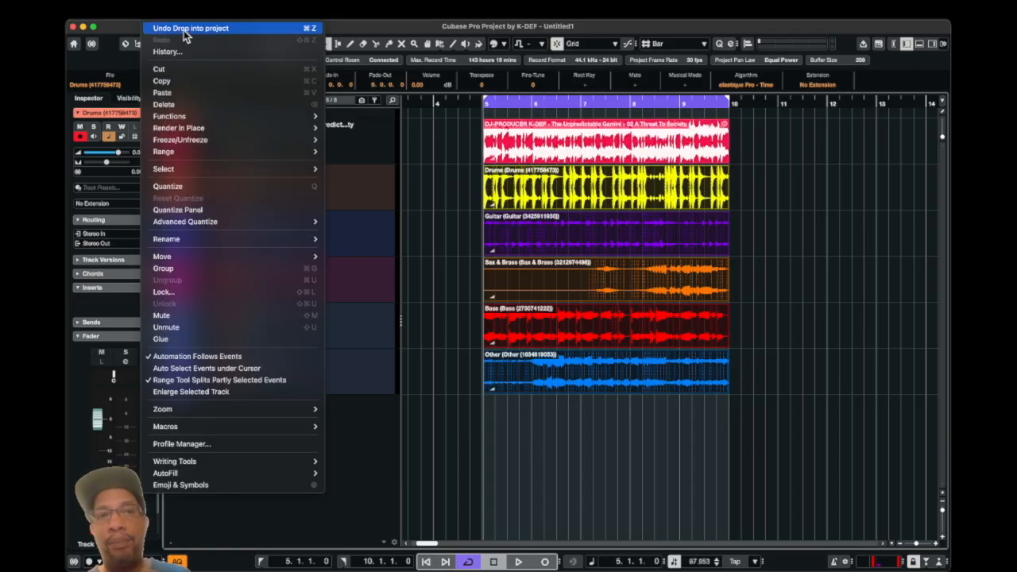
{"action": "left_click", "coordinate": [184, 30]}
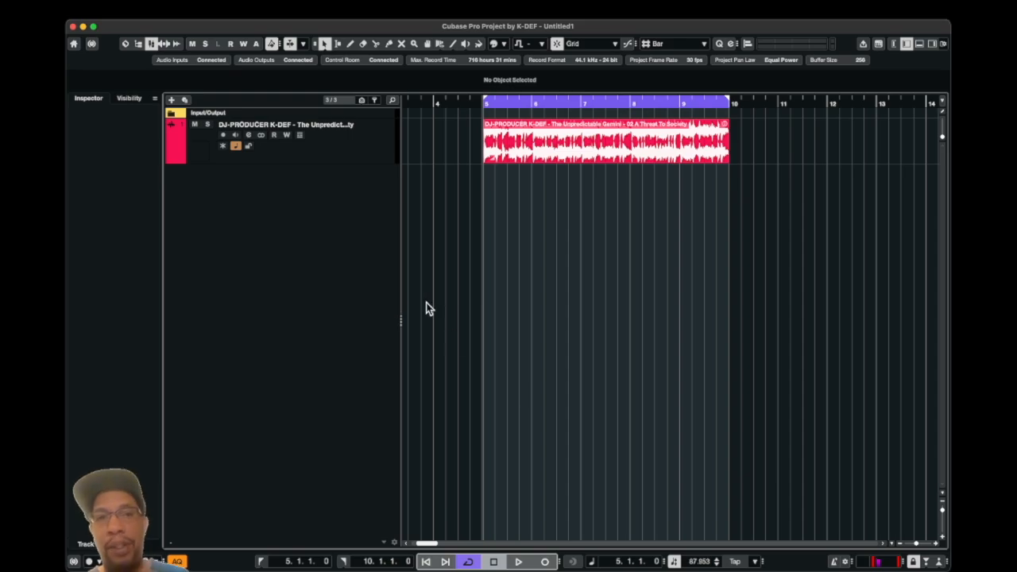